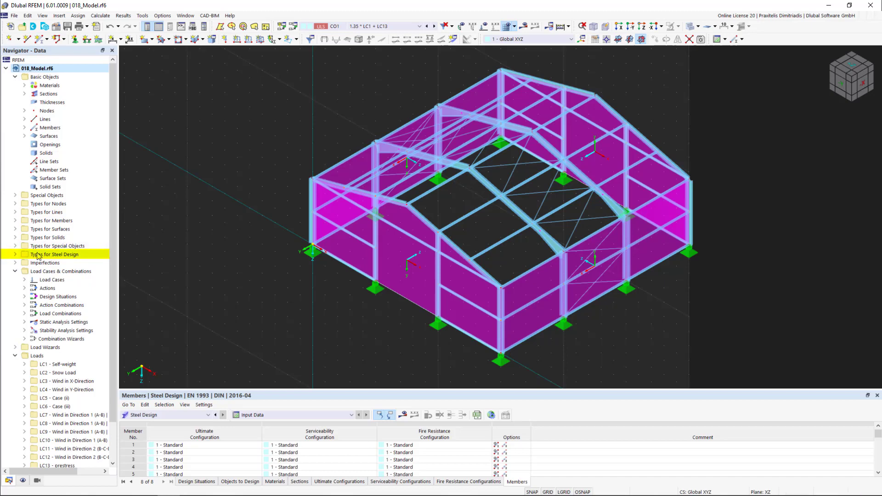
- List the steel design object types and show the hall model as a transparent wireframe
left_click(15, 255)
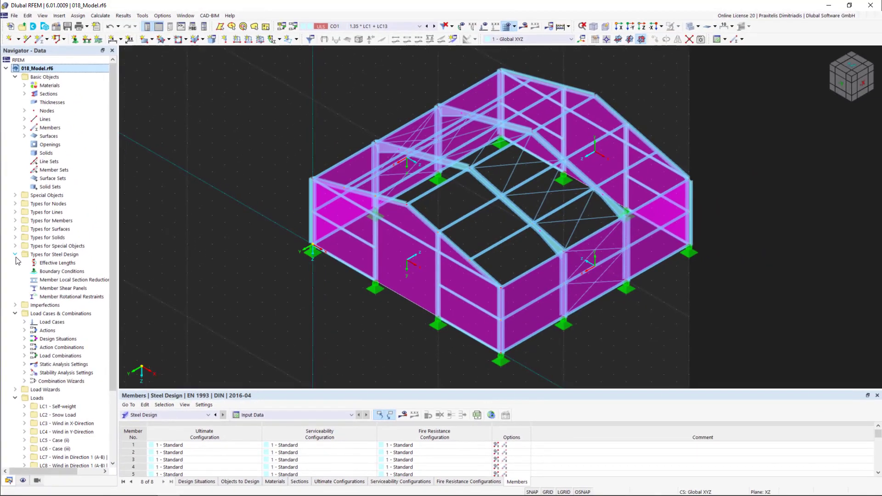
left_click(688, 27)
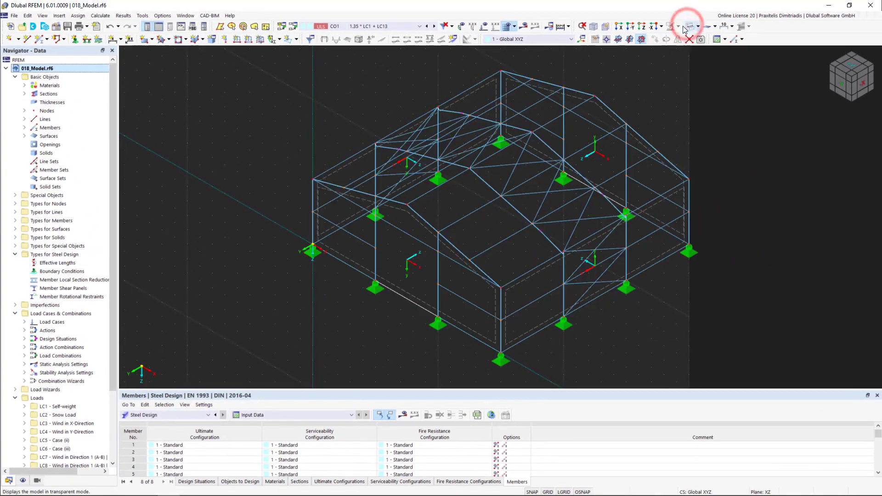
- Create new steel design boundary conditions, entry 1 with '2D - 4 degrees of freedom'
double_click(76, 273)
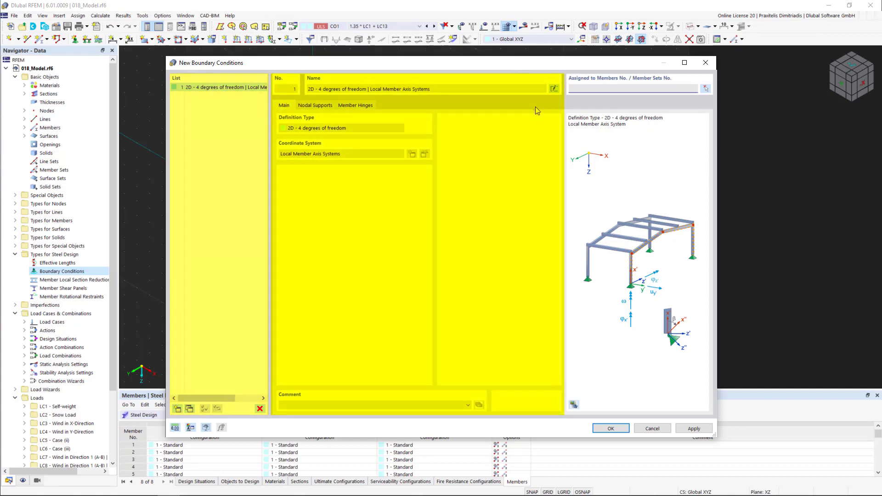
- Name boundary condition 1 'Frame Girder' and check its nodal supports against the model
left_click(555, 88)
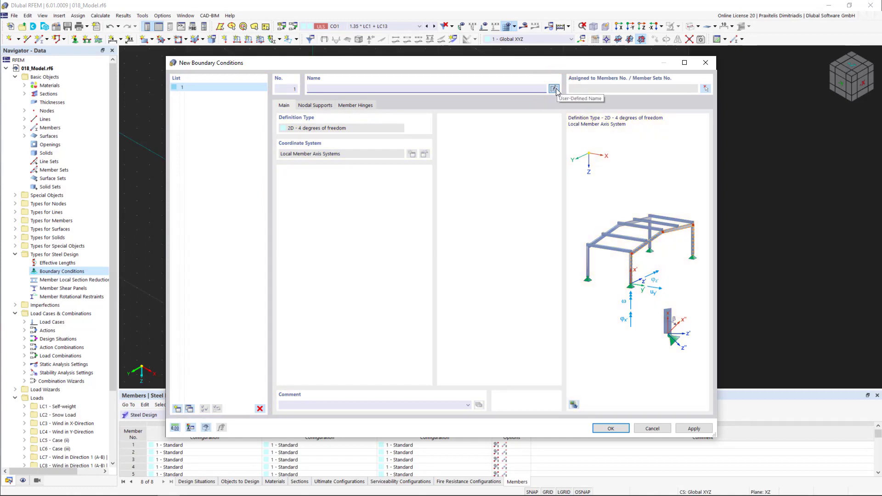
type("Fram")
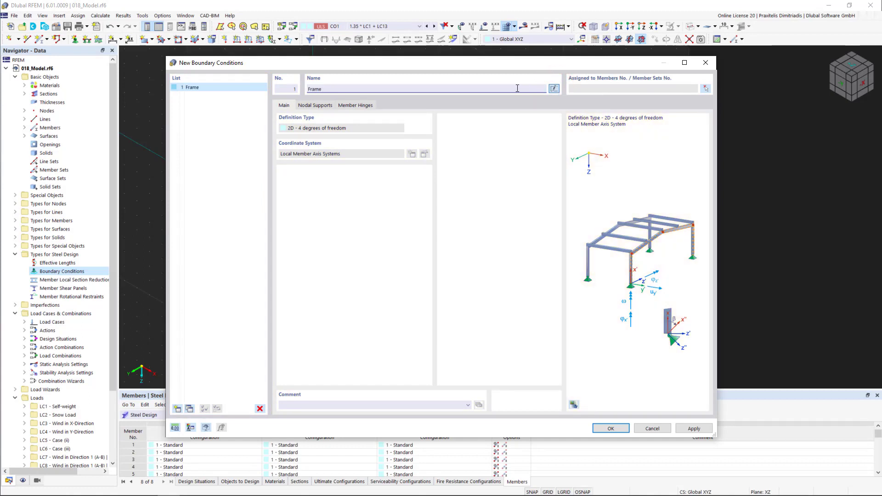
type("e Girder")
left_click(316, 106)
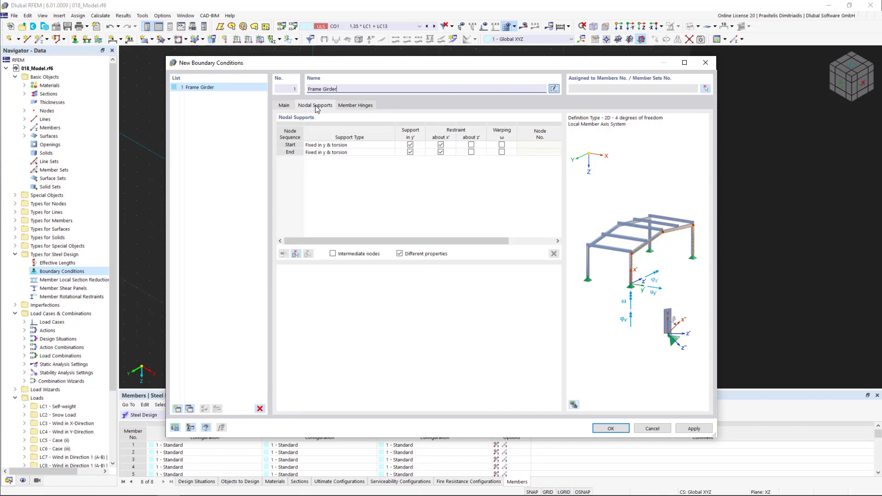
left_click_drag(382, 66, 371, 347)
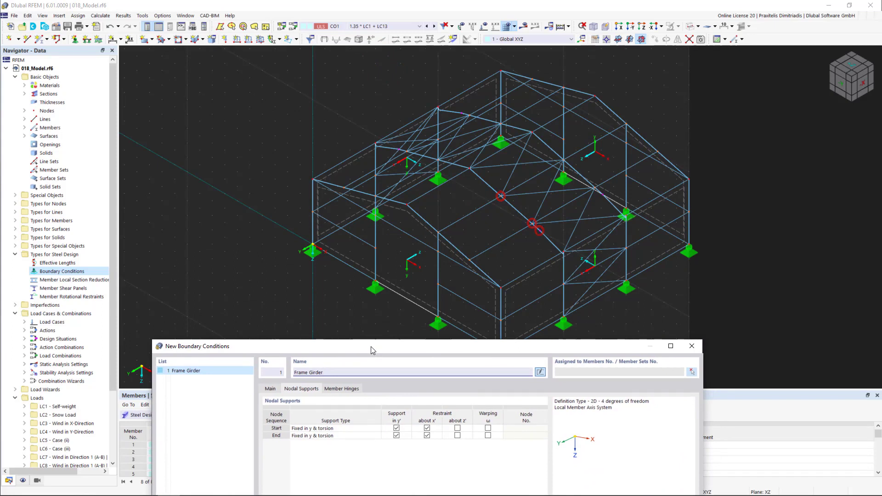
left_click_drag(371, 347, 410, 42)
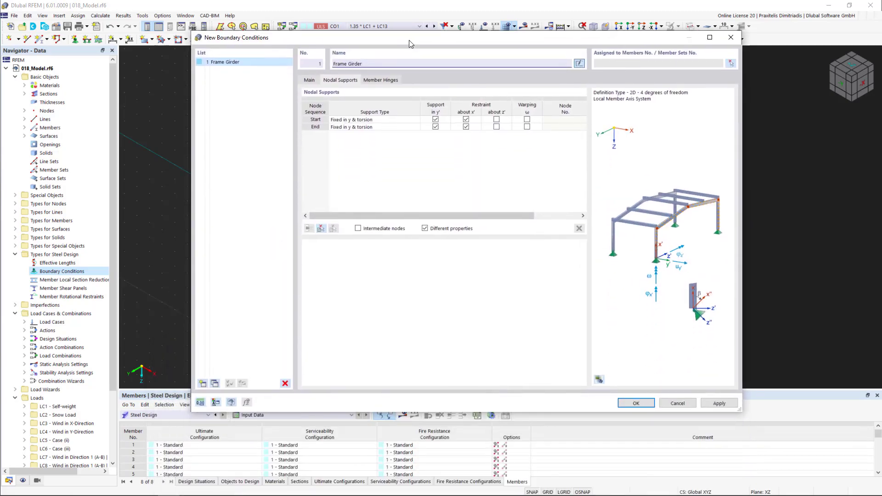
- Insert three intermediate nodes, fix nodes .2 and .3 in y', and rotate node .3 by -15°
left_click(358, 228)
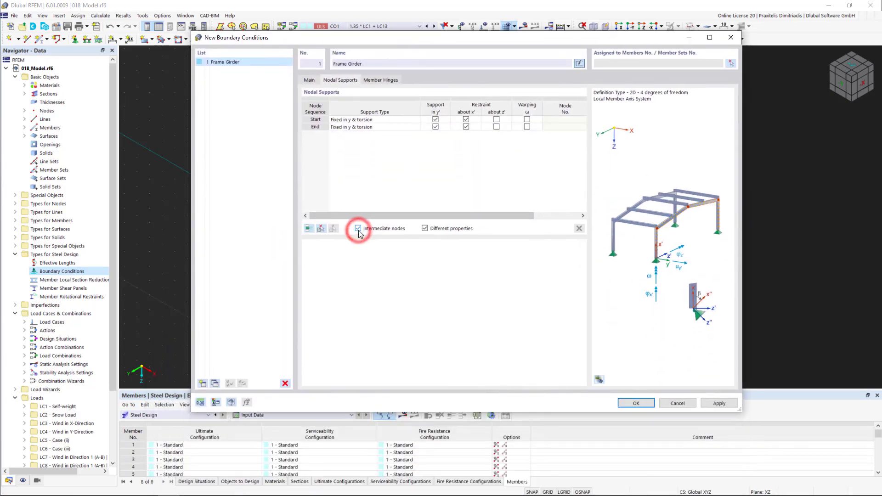
left_click(309, 228)
left_click(309, 228)
left_click(310, 228)
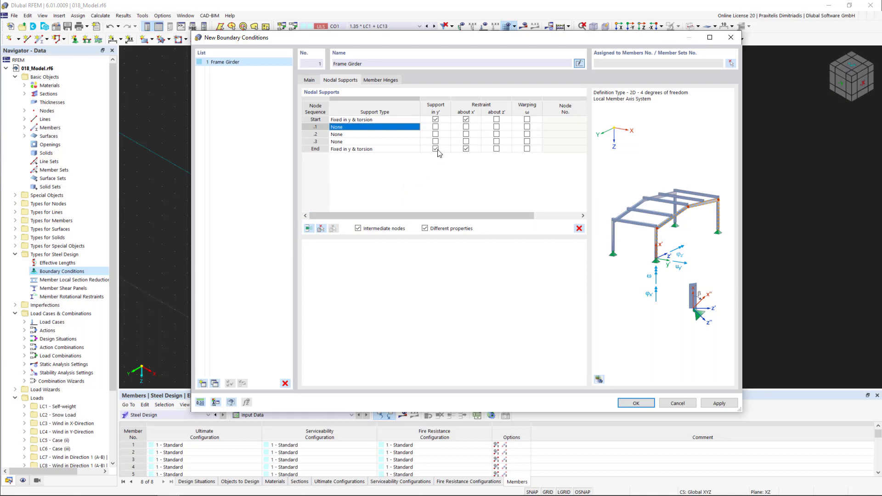
left_click(435, 134)
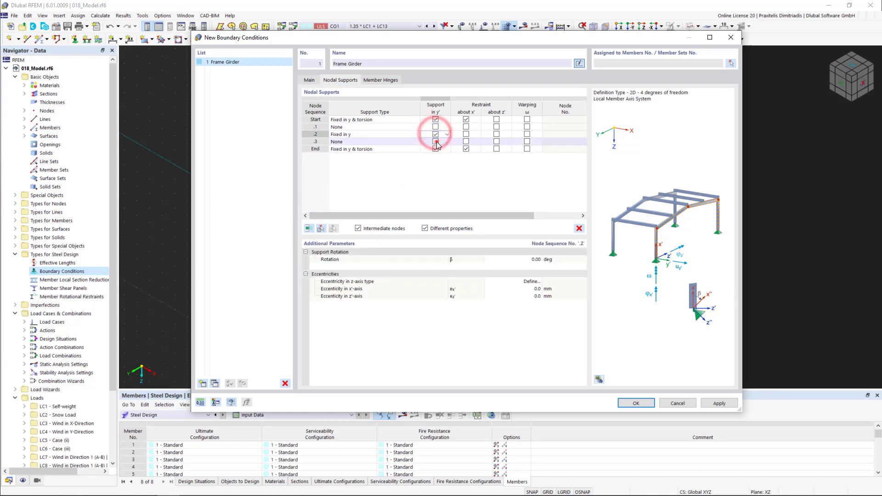
left_click(436, 141)
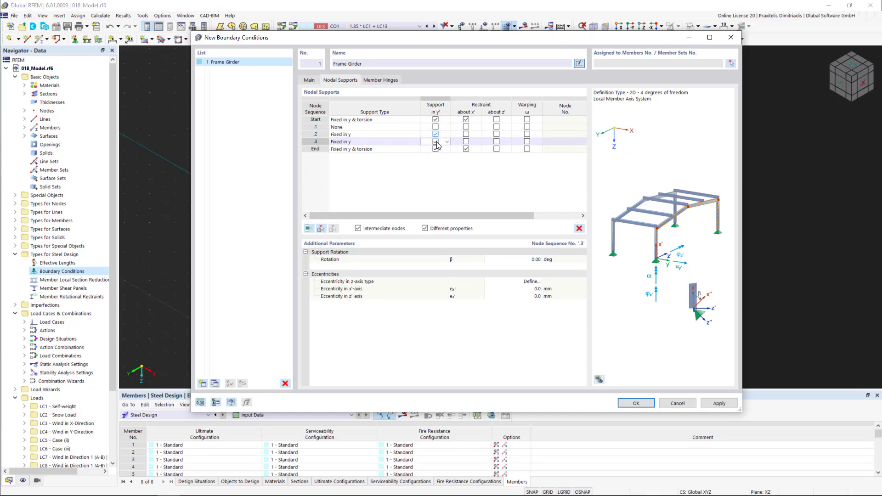
left_click(533, 260)
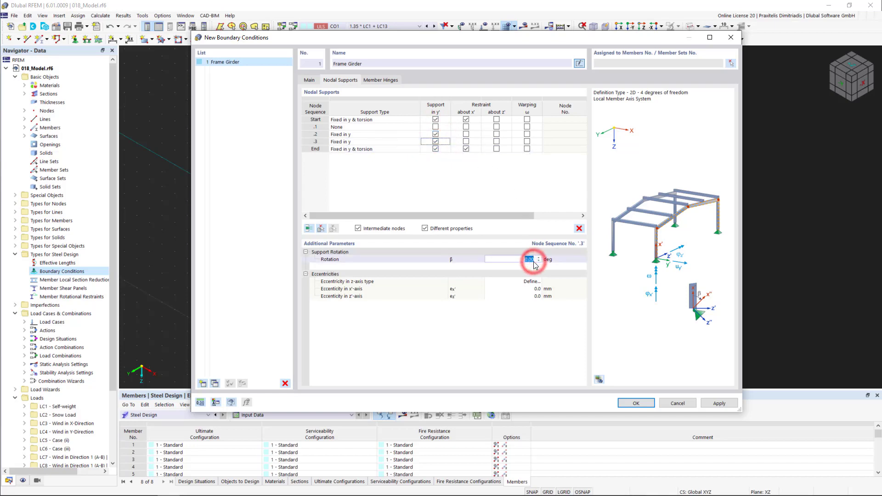
type("-15")
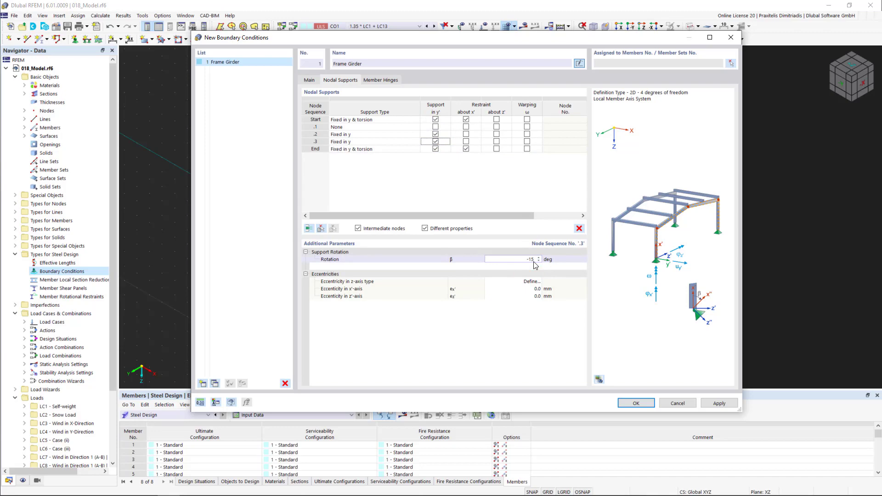
- Assign Frame Girder to members 8, 12, 10 and 6, then confirm the boundary conditions
left_click(731, 63)
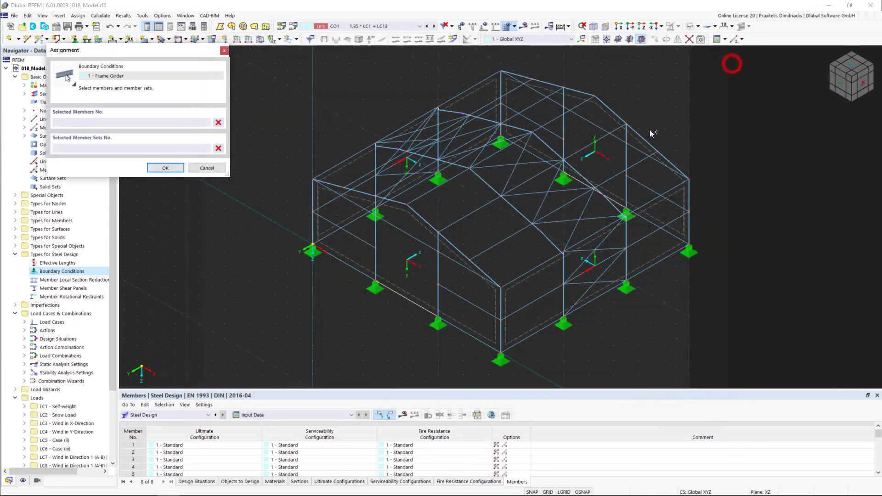
left_click(526, 214)
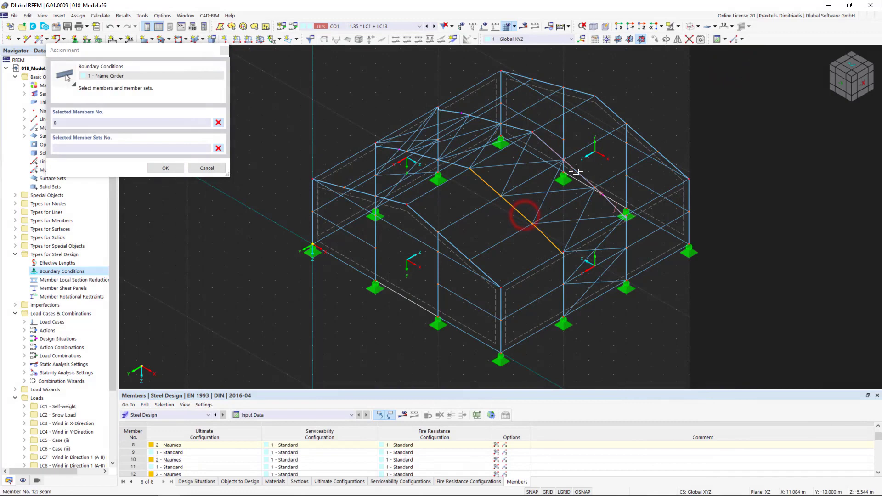
left_click(576, 172)
left_click(517, 129)
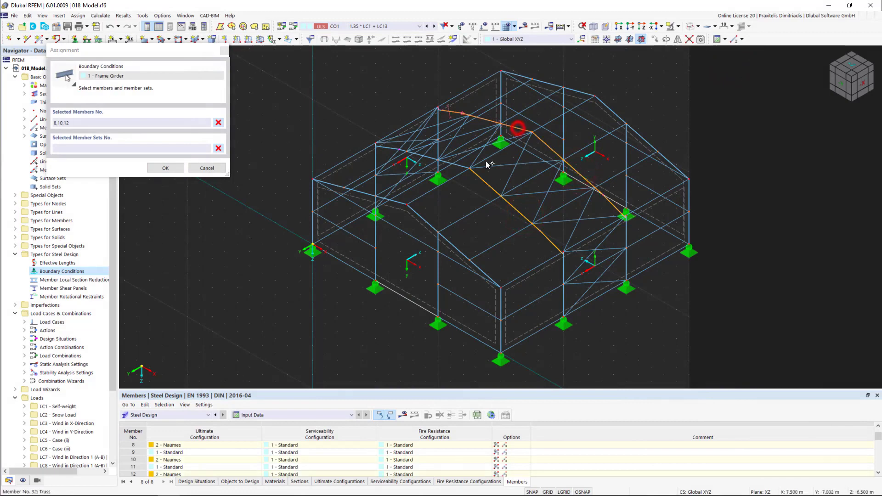
left_click(460, 167)
left_click(177, 169)
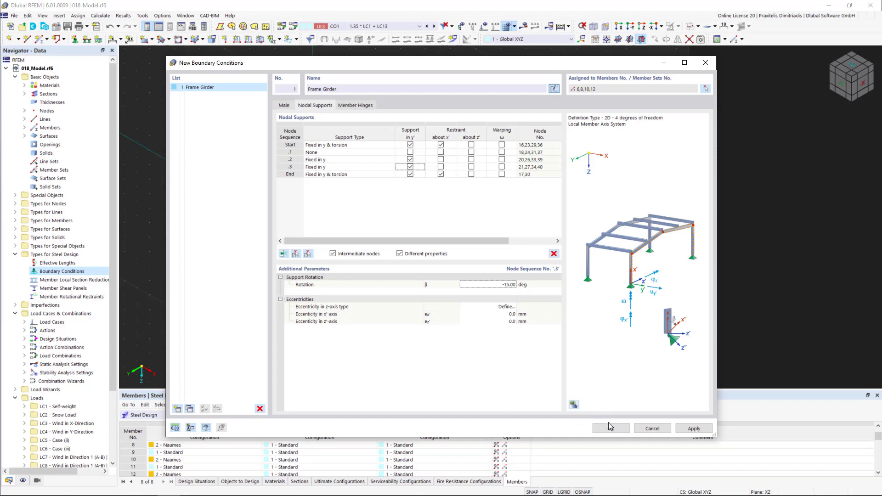
left_click(611, 429)
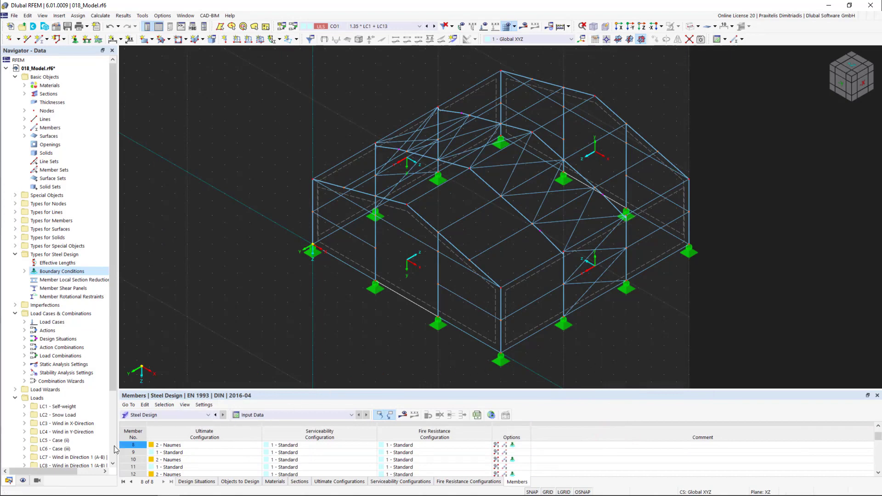
- Turn on Boundary Conditions under Types for Steel Design in the display navigator, then return to Data
left_click(23, 481)
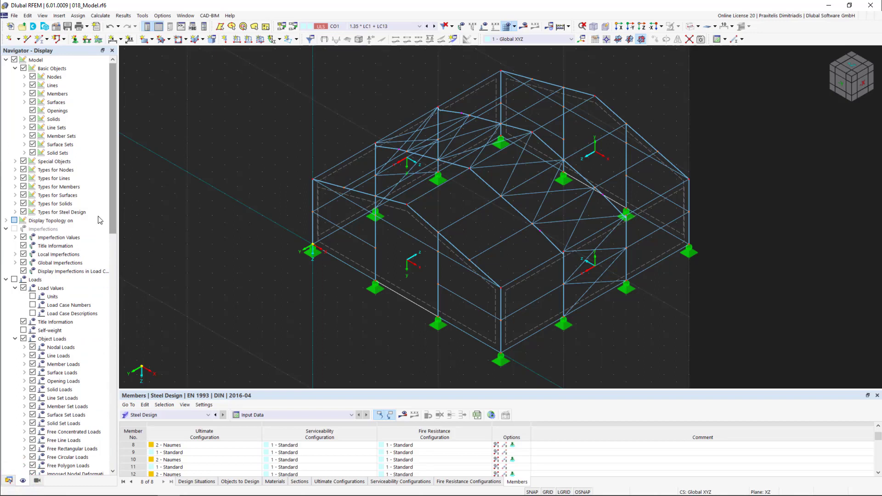
left_click(15, 212)
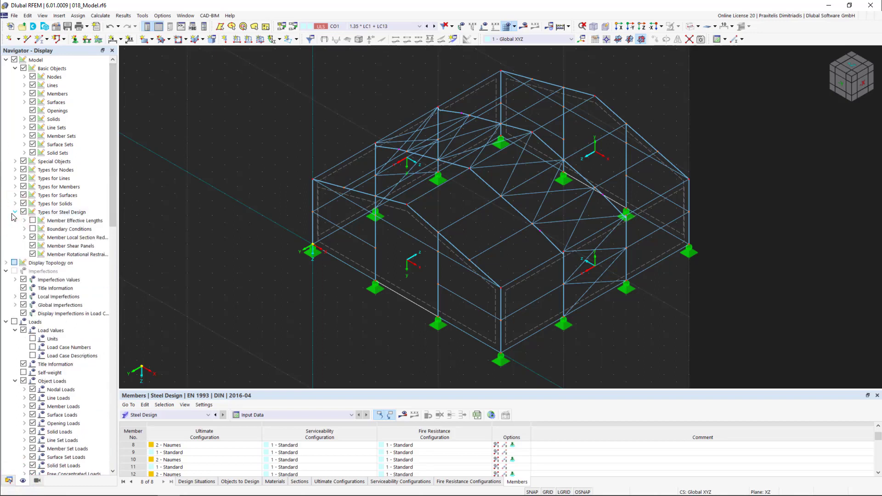
left_click(32, 229)
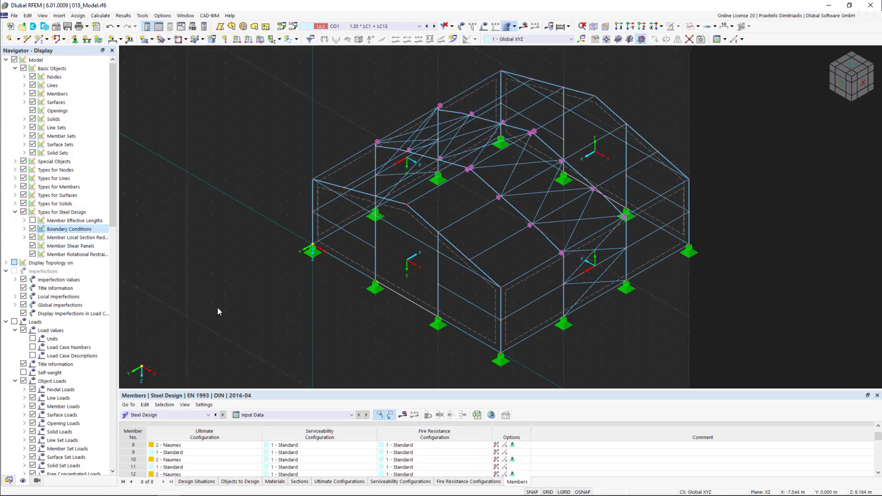
left_click(8, 480)
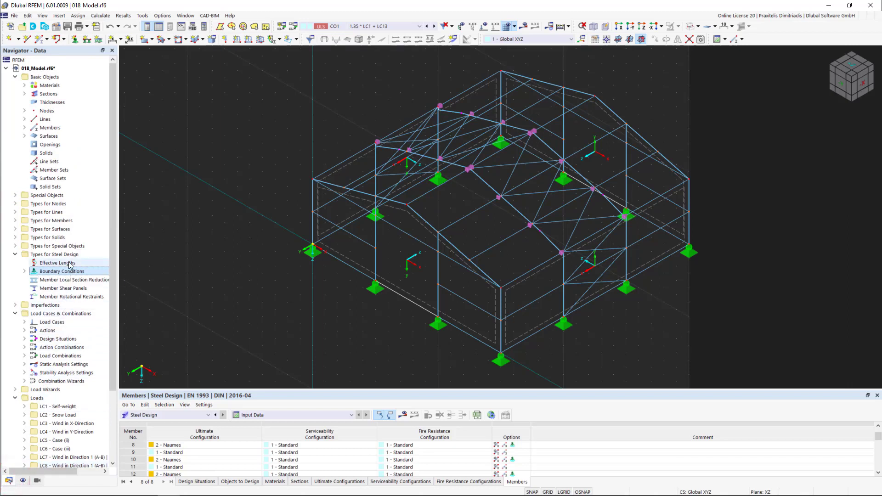
- Create a new effective length definition, review its tabs, and name it 'Gable Girder'
left_click(25, 272)
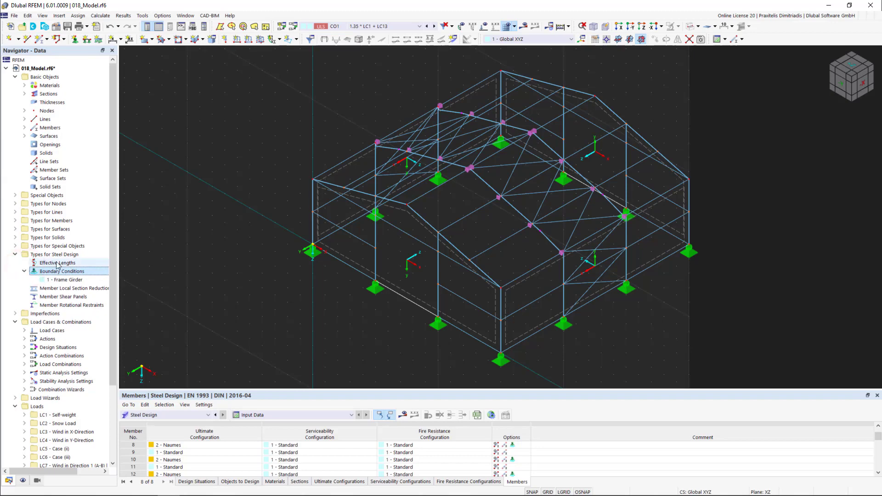
left_click(90, 263)
double_click(90, 263)
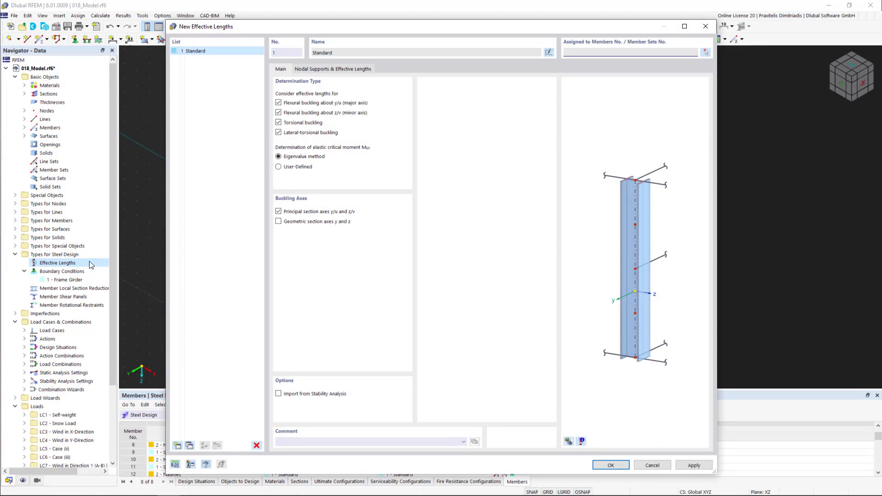
left_click(329, 70)
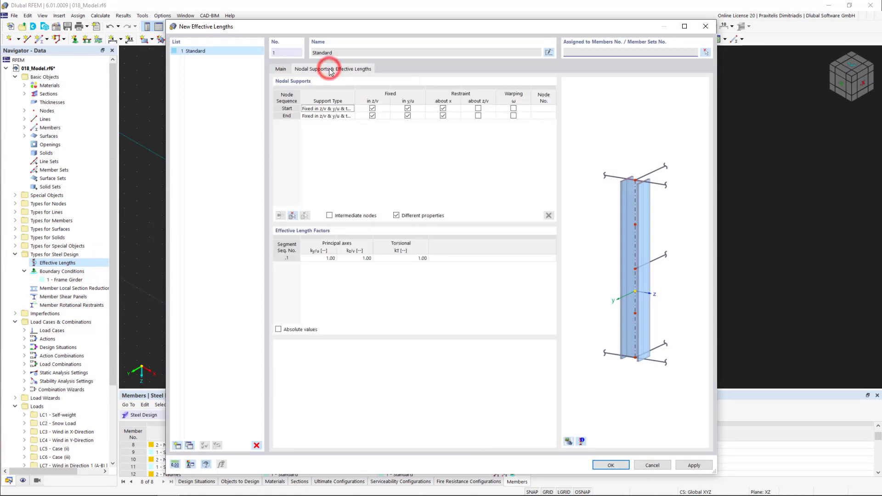
left_click(279, 70)
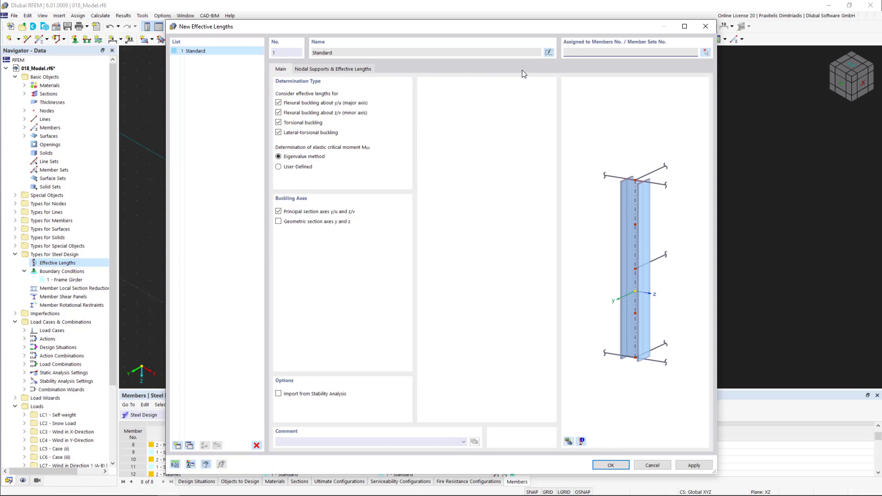
left_click(549, 52)
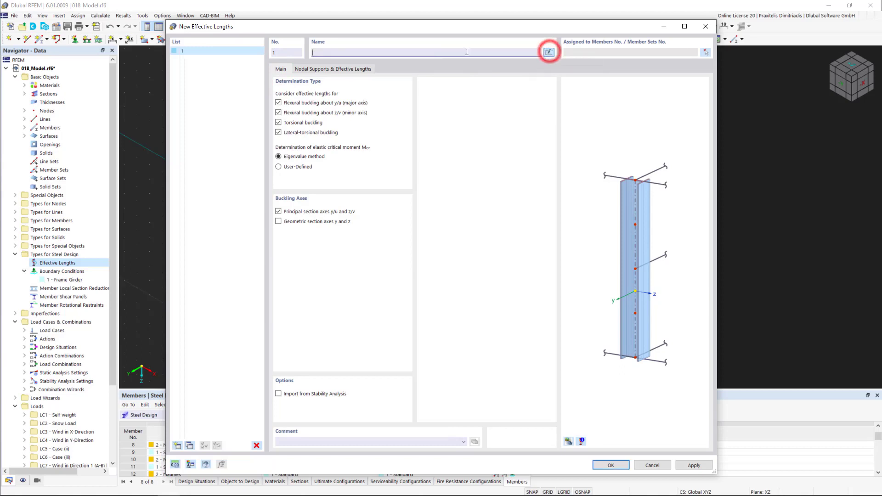
type("Gabl")
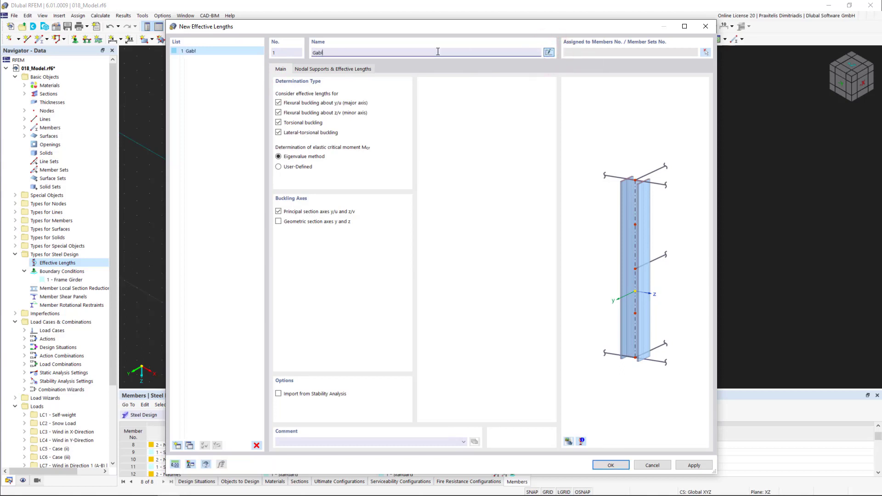
type("e Girder")
- Take two intermediate nodes from a rafter, fixing node .2 in z/v and node .1 in y/u
left_click(353, 72)
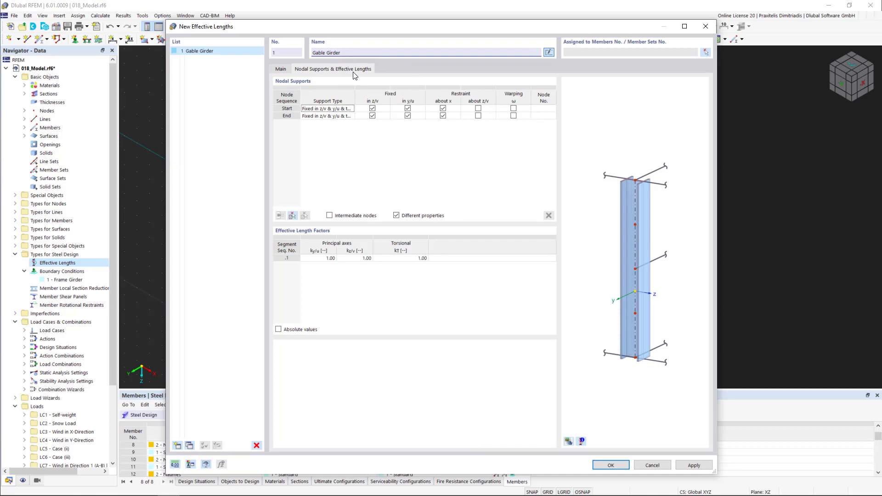
left_click(293, 216)
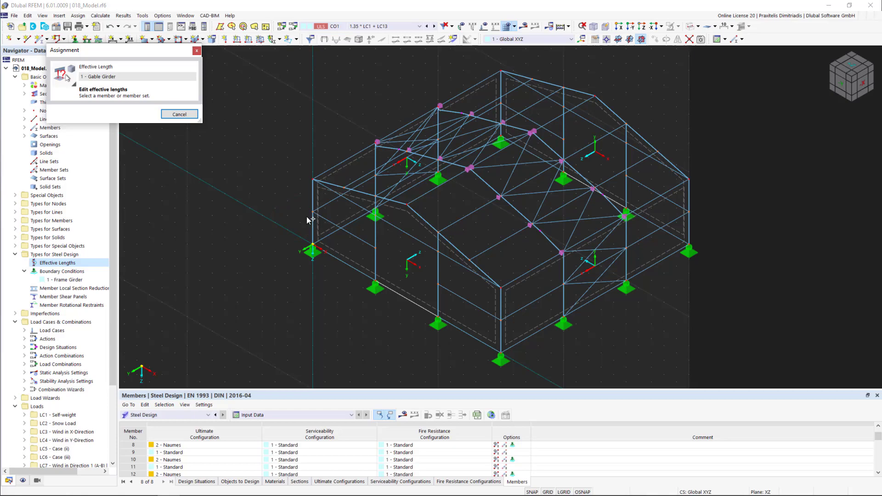
left_click(368, 195)
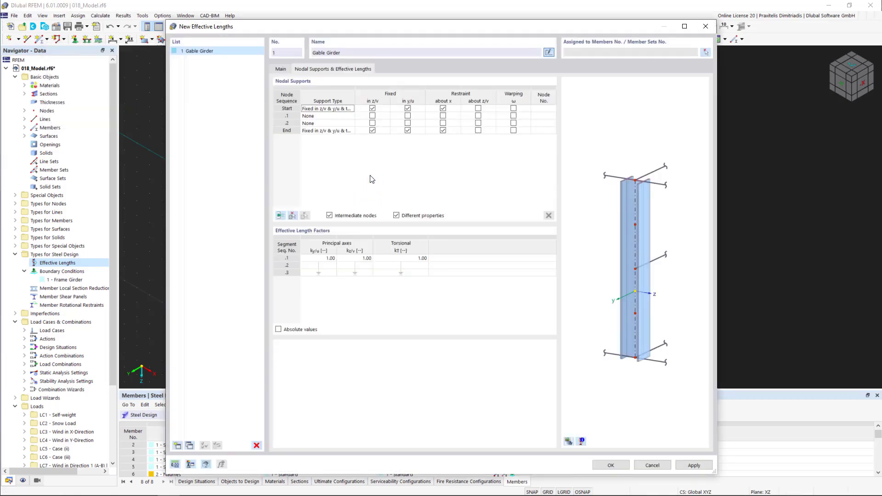
left_click(372, 123)
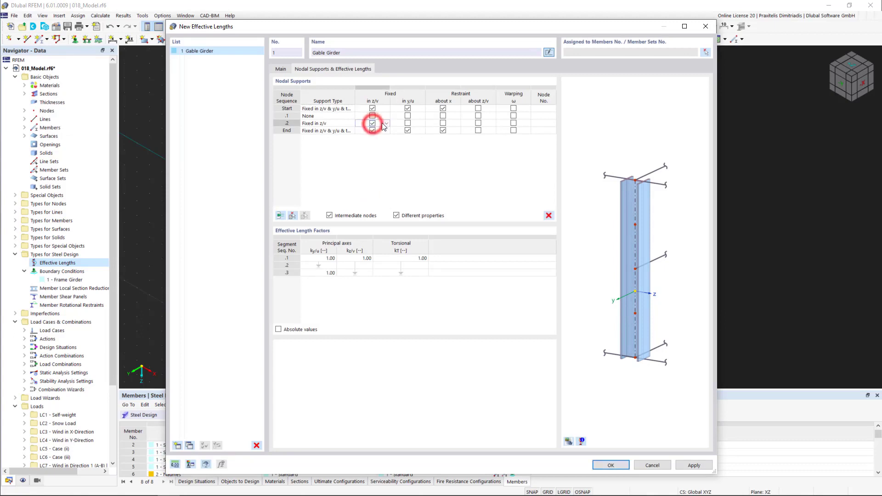
left_click(408, 123)
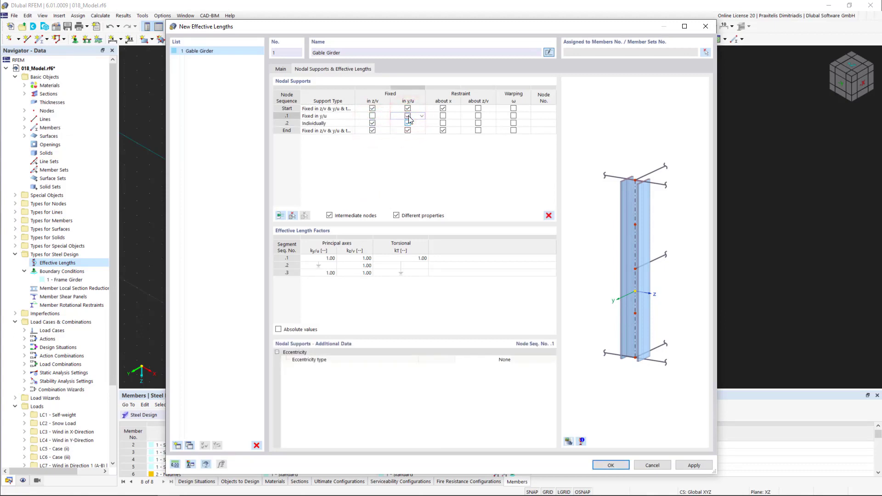
- Pick rafters 4, 2, 14 and 16 and confirm them as Gable Girder members
left_click(706, 52)
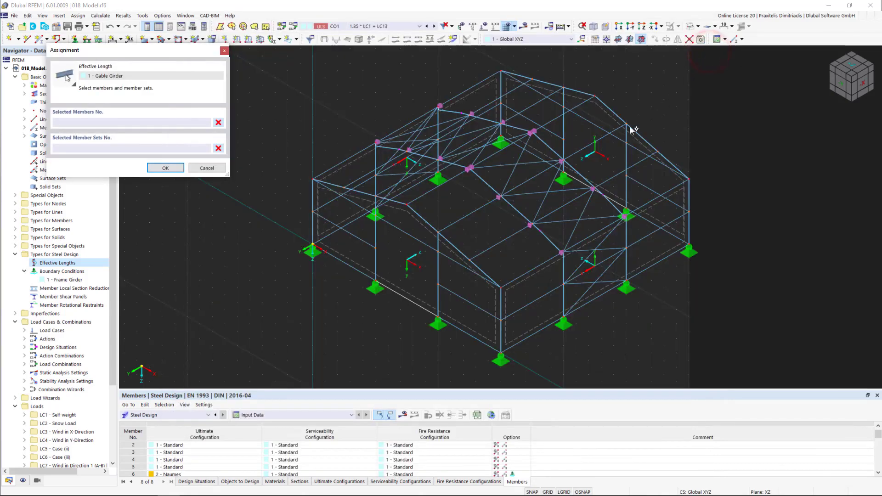
left_click(421, 218)
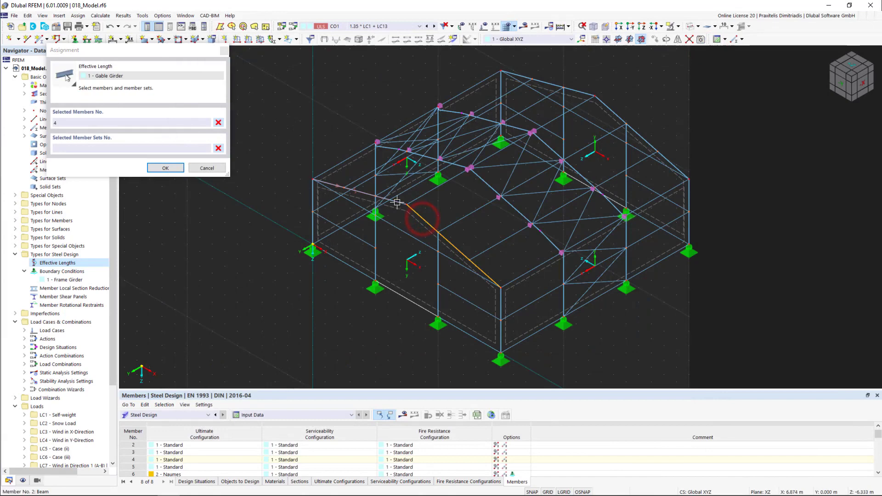
left_click(397, 203)
left_click(577, 92)
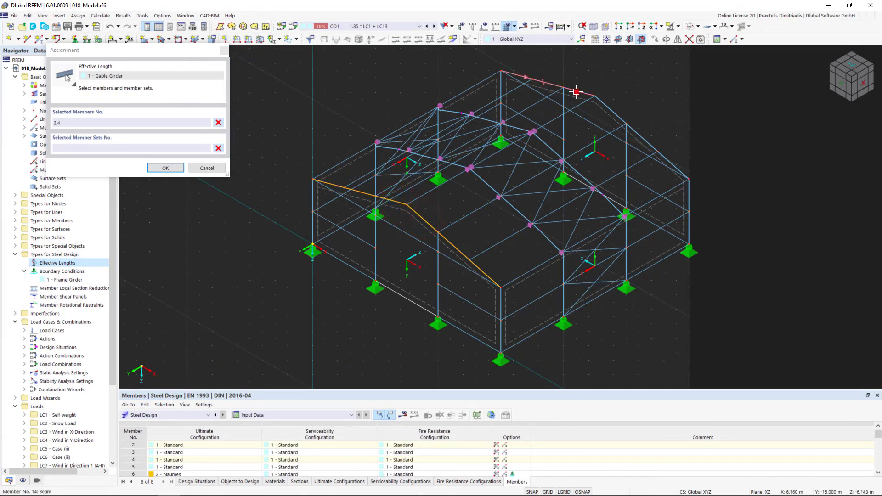
left_click(605, 105)
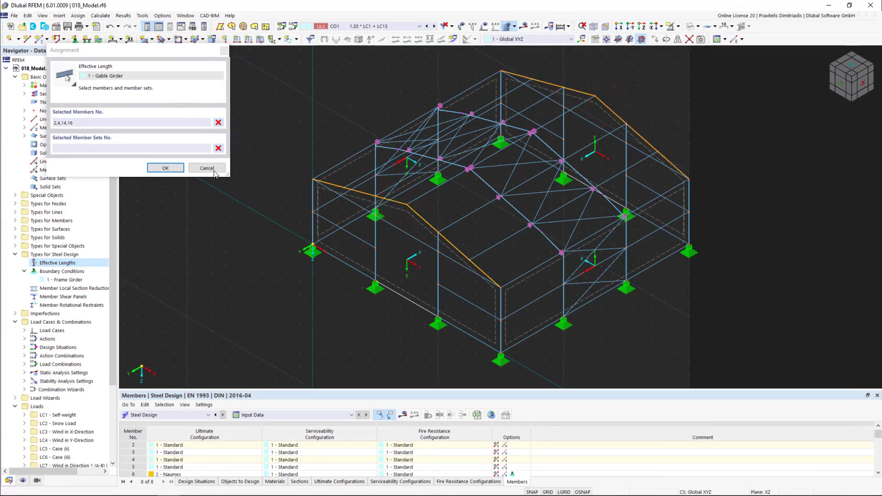
left_click(168, 169)
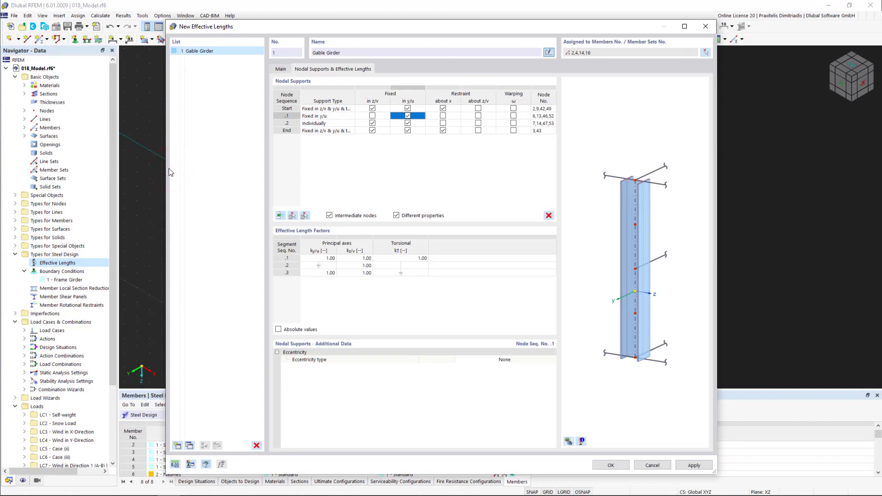
- Add a second effective length definition named 'Frame Column'
left_click(177, 445)
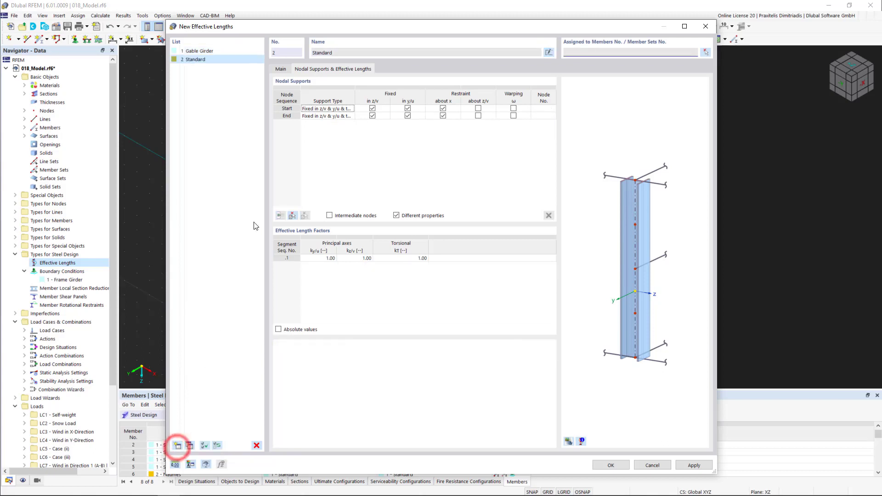
left_click(549, 52)
type("Frame Co")
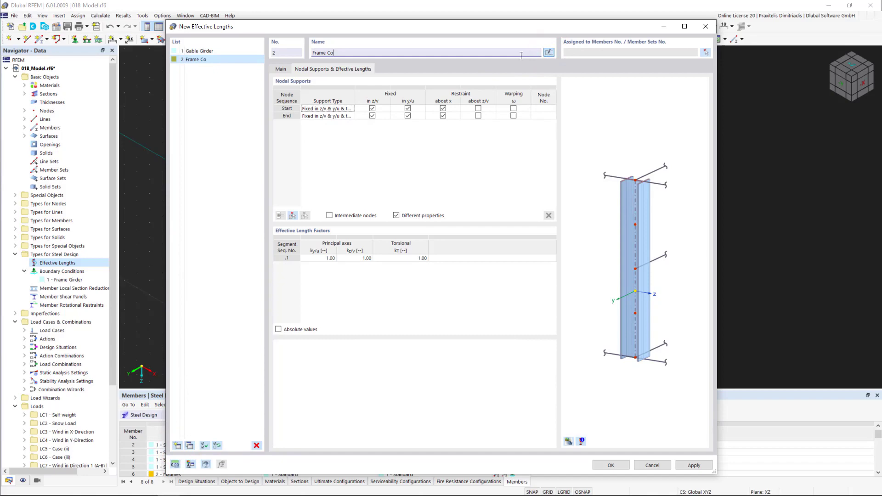
type("lumn")
- Give Frame Column an intermediate node fixed in y/u and set segment .1 ky/u to 3.50
left_click(291, 216)
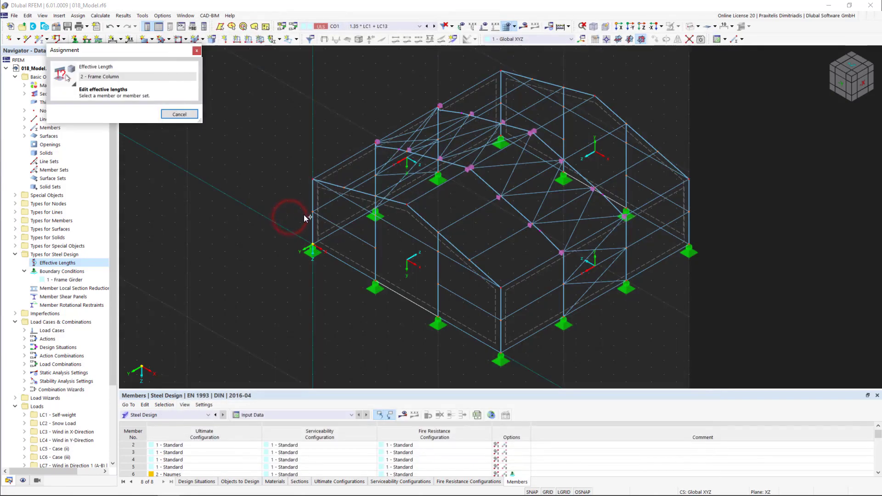
left_click(313, 201)
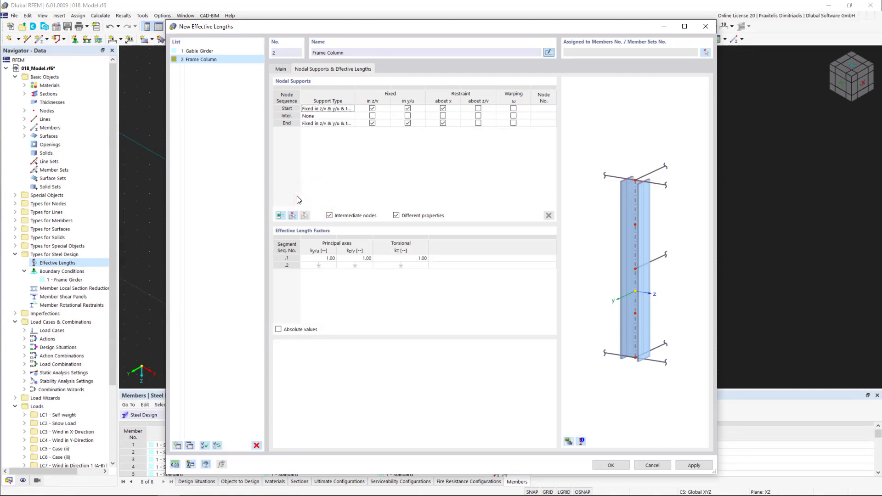
left_click(407, 116)
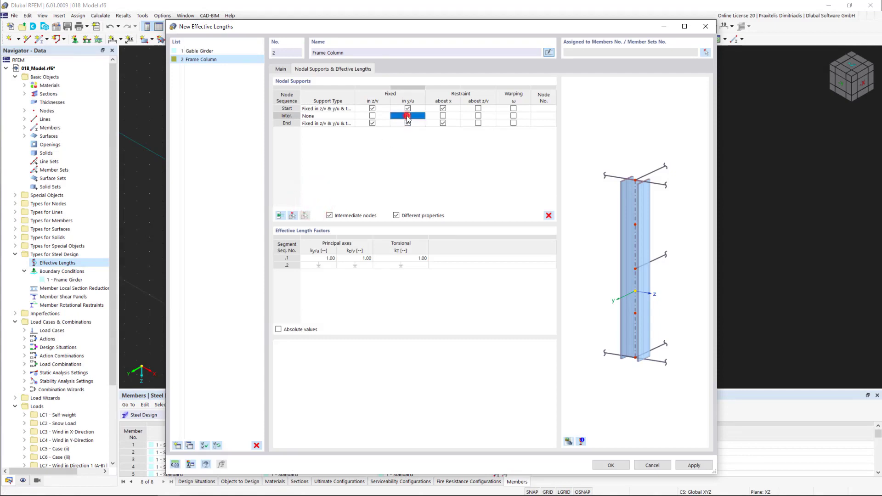
left_click(328, 260)
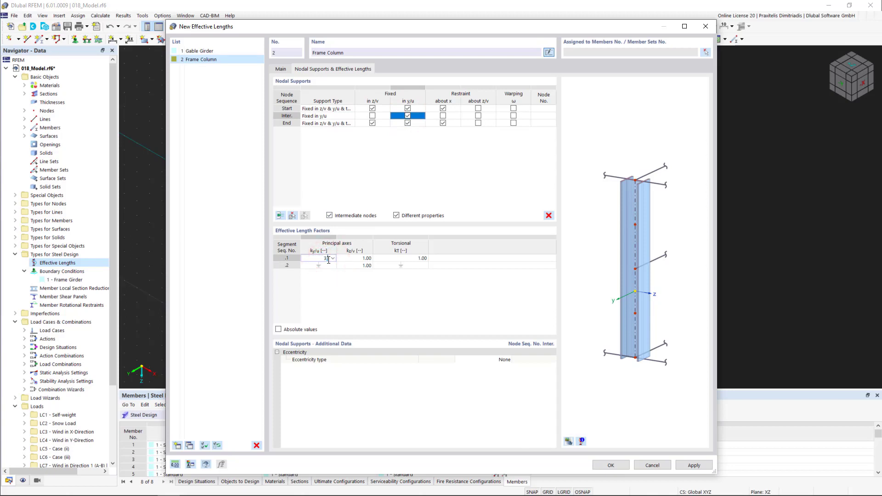
left_click(705, 53)
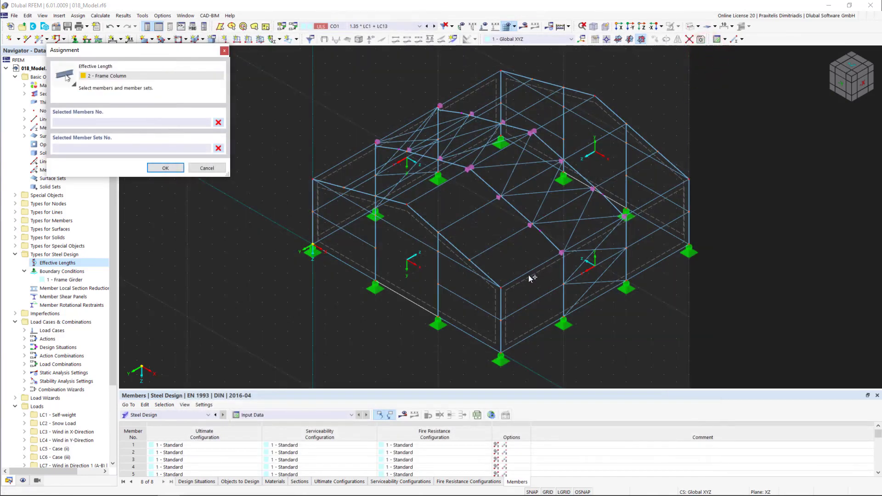
- Assign Frame Column effective length to members 1, 3, 5, 7, 9, 11, 13, 15 and save the definition
left_click(501, 307)
left_click(563, 273)
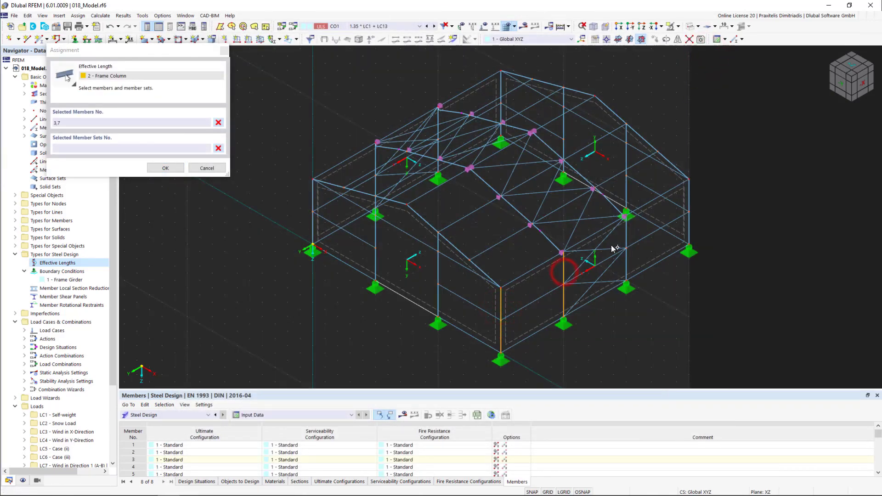
left_click(626, 238)
left_click(688, 198)
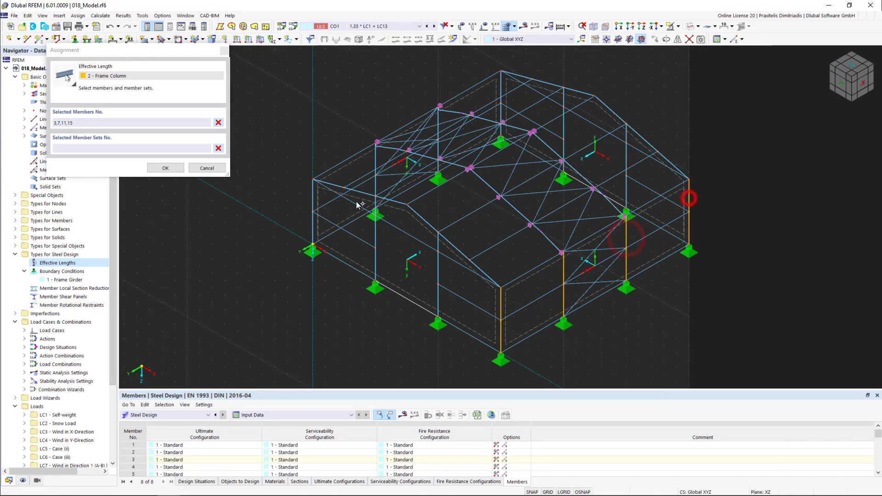
left_click(313, 202)
left_click(376, 157)
left_click(438, 120)
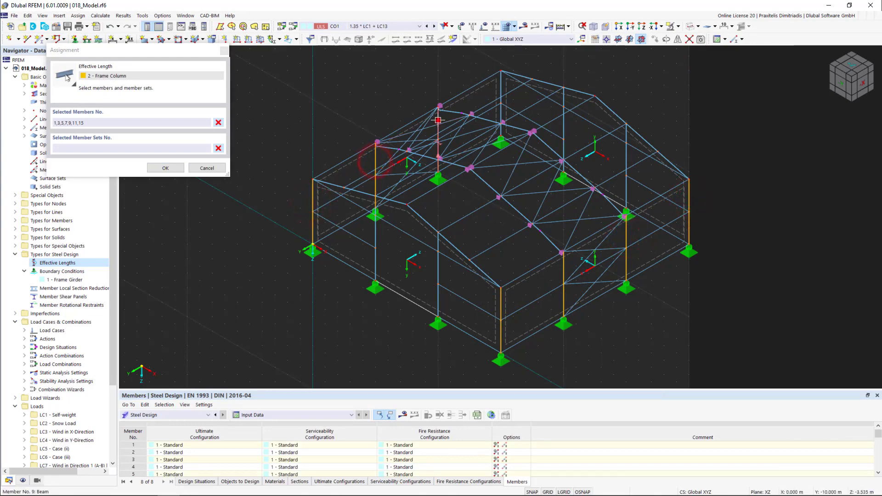
left_click(501, 89)
left_click(165, 168)
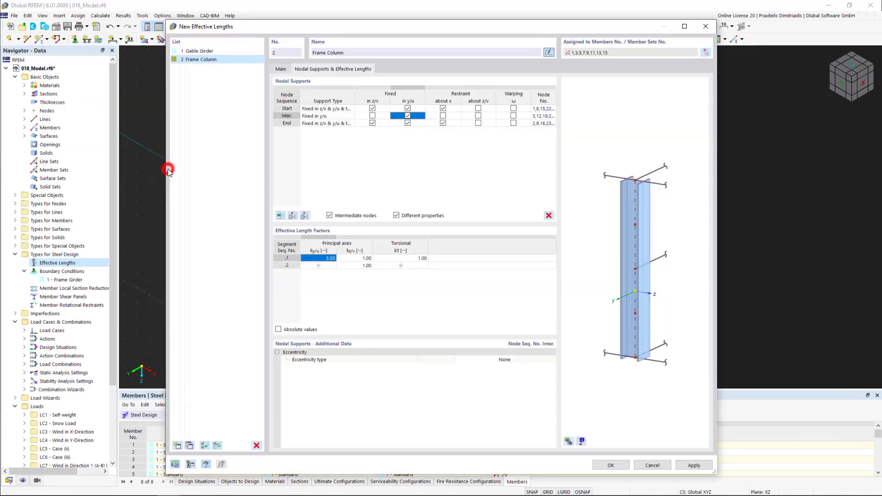
left_click(612, 465)
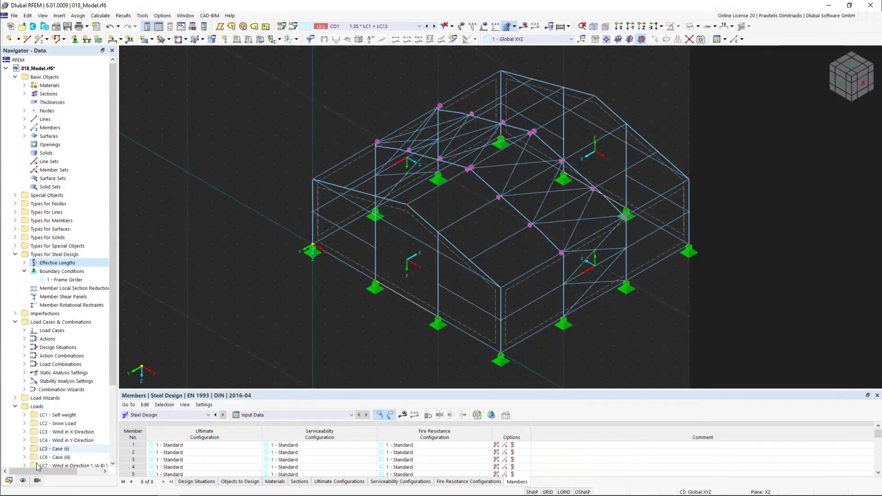
- Show member effective lengths on the model with descriptions hidden, and enlarge the bottom table
left_click(23, 480)
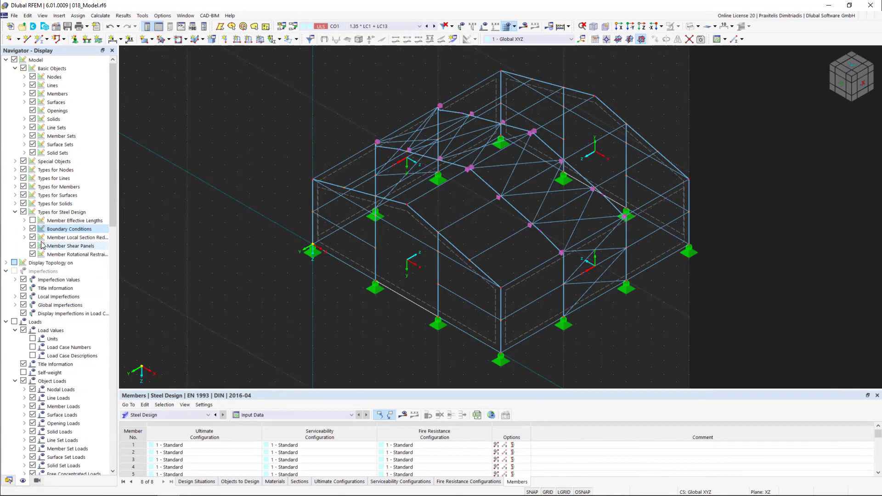
left_click(33, 221)
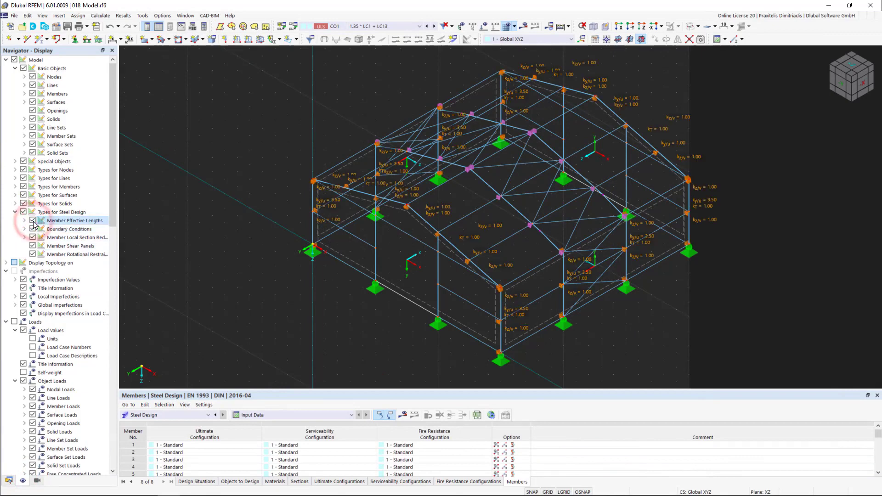
left_click(24, 221)
left_click(42, 238)
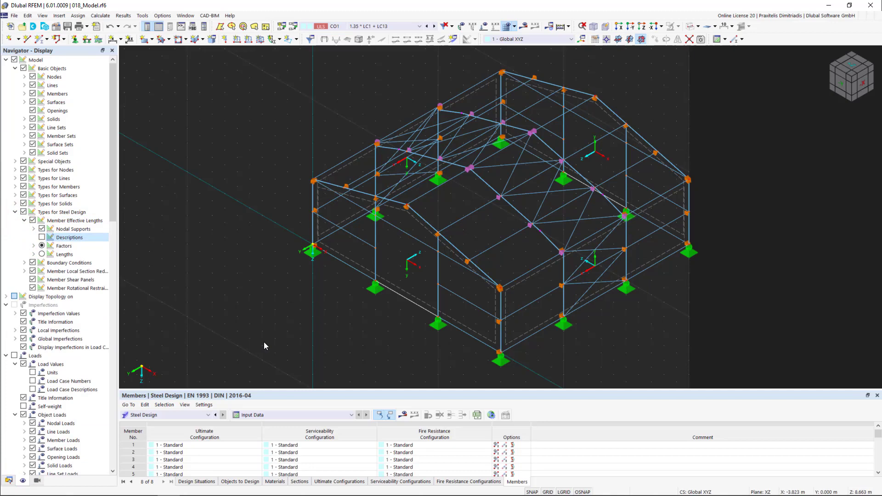
left_click_drag(465, 389, 470, 345)
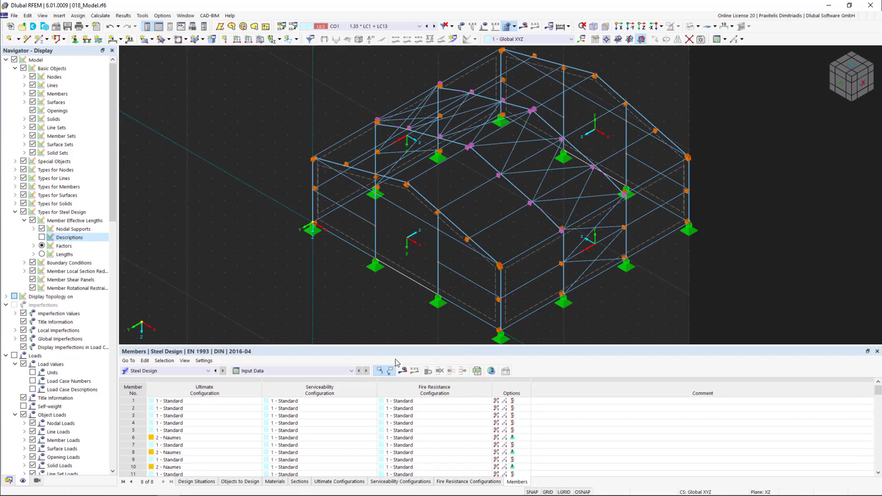
- Start the steel design calculation for design situations DS1 ULS and DS2 SLS
left_click(188, 482)
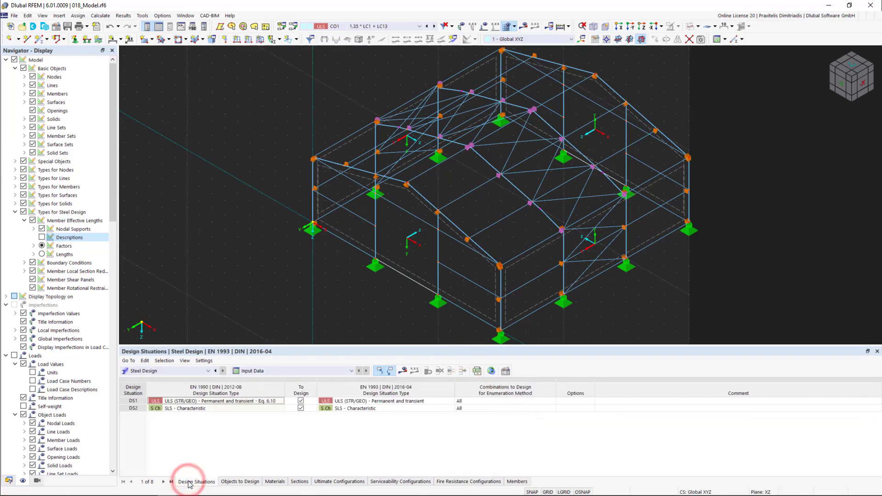
left_click(403, 371)
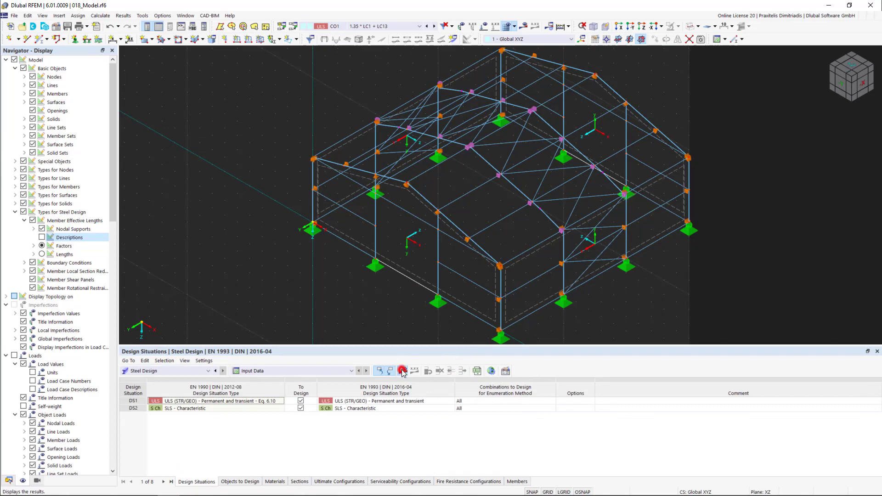
left_click(478, 292)
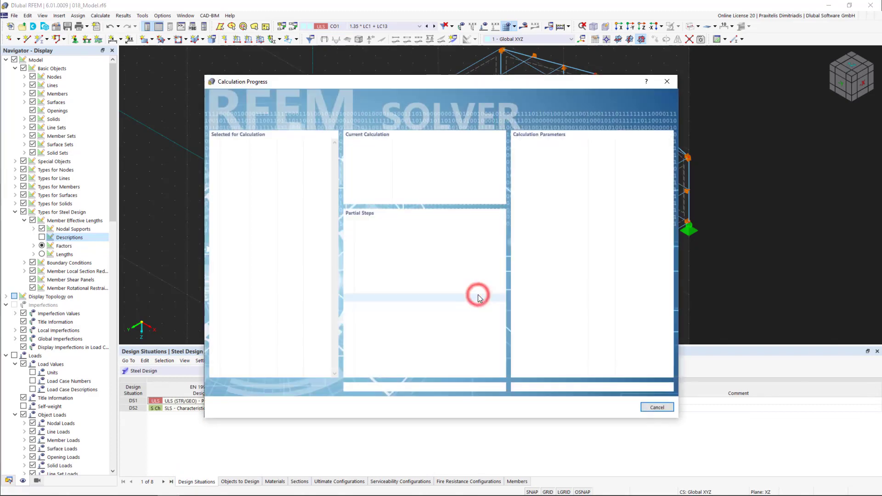